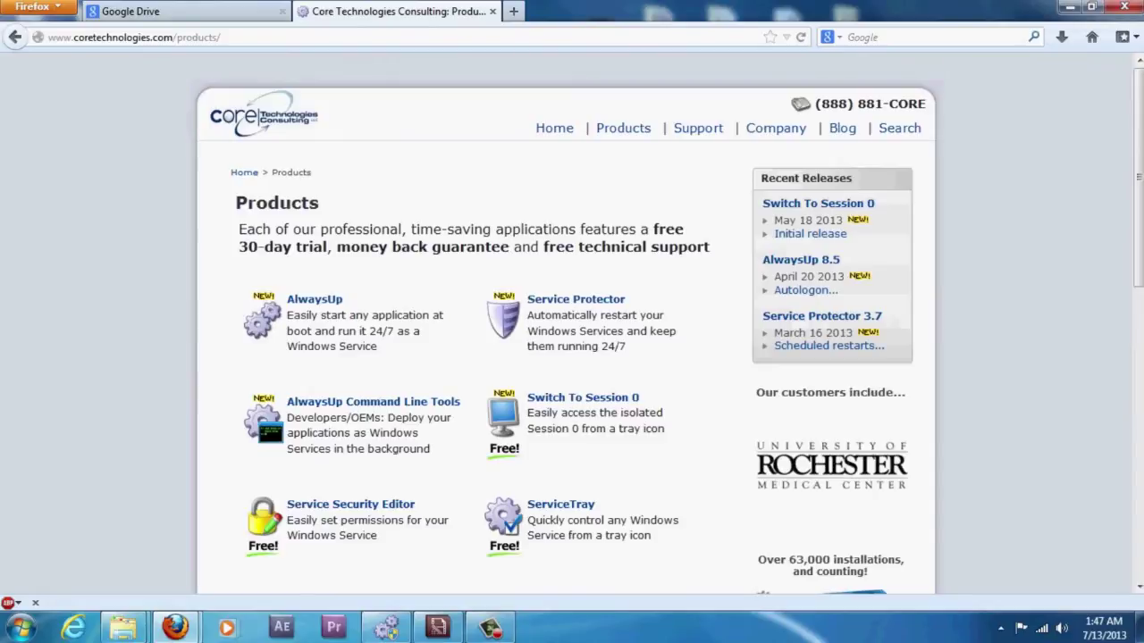
# - Open the AlwaysUp product page on the Core Technologies site, review its download and purchase options, and return to the Google Drive page
pyautogui.click(623, 128)
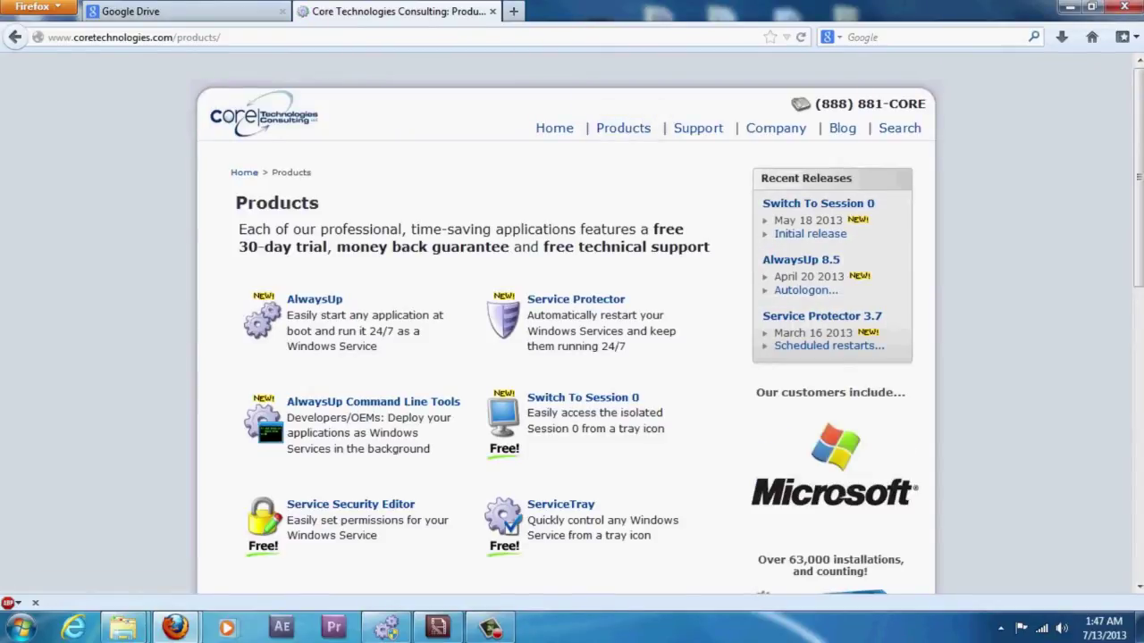
pyautogui.click(313, 299)
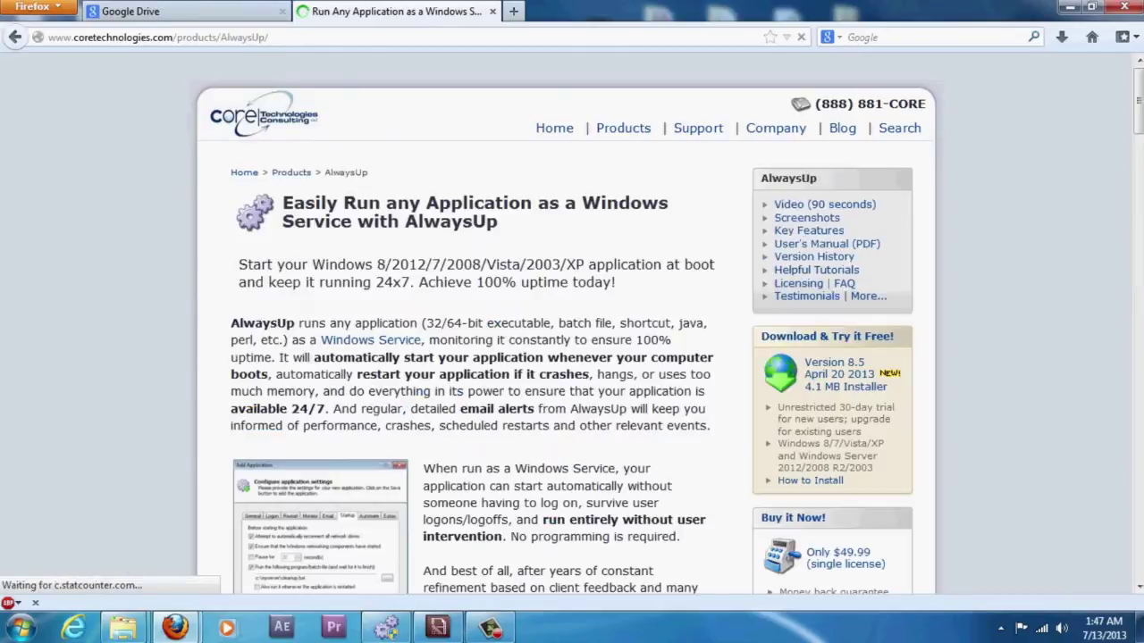
pyautogui.scroll(-5, 572, 317)
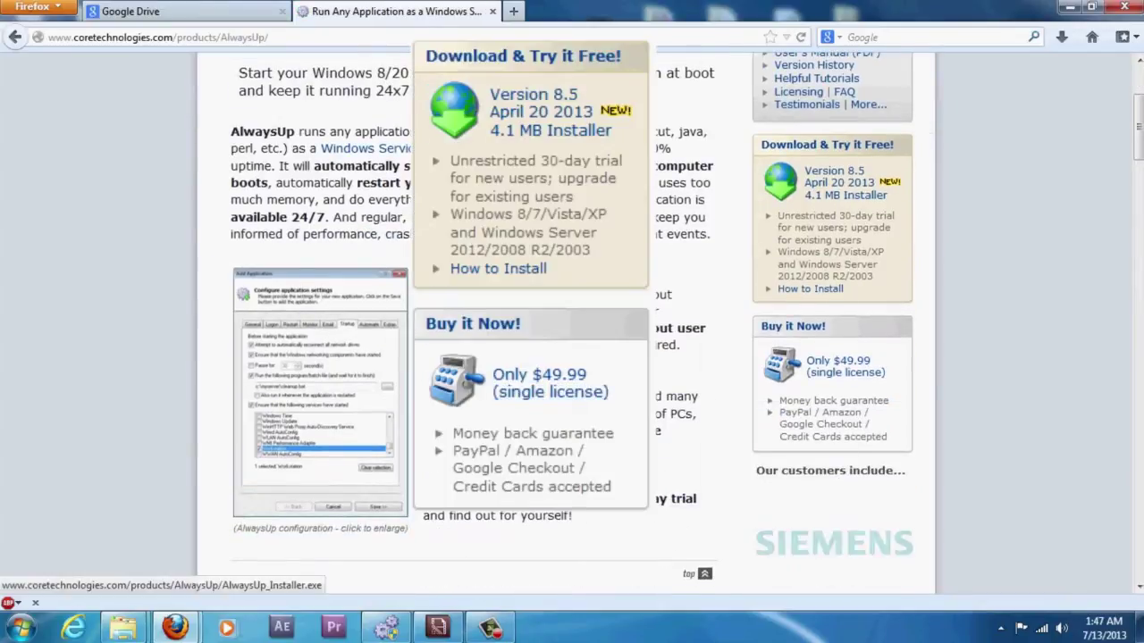
pyautogui.scroll(1, 572, 317)
pyautogui.scroll(3, 572, 317)
pyautogui.hotkey('ctrl', 'shift', 'Tab')
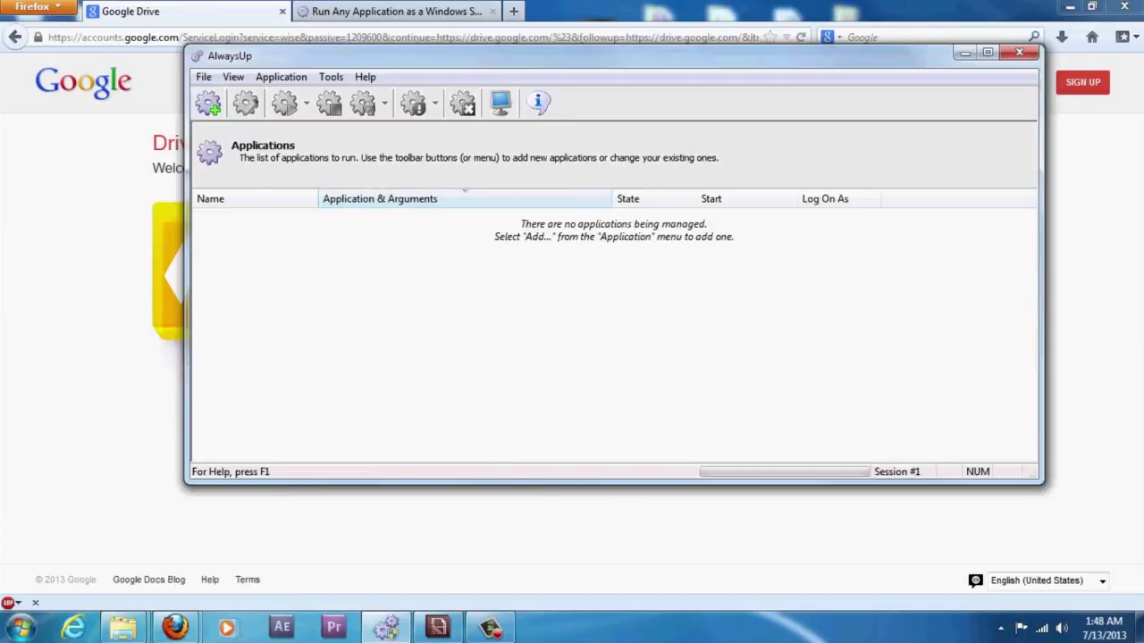
# - Search the installed programs for "always" and launch AlwaysUp
pyautogui.click(22, 629)
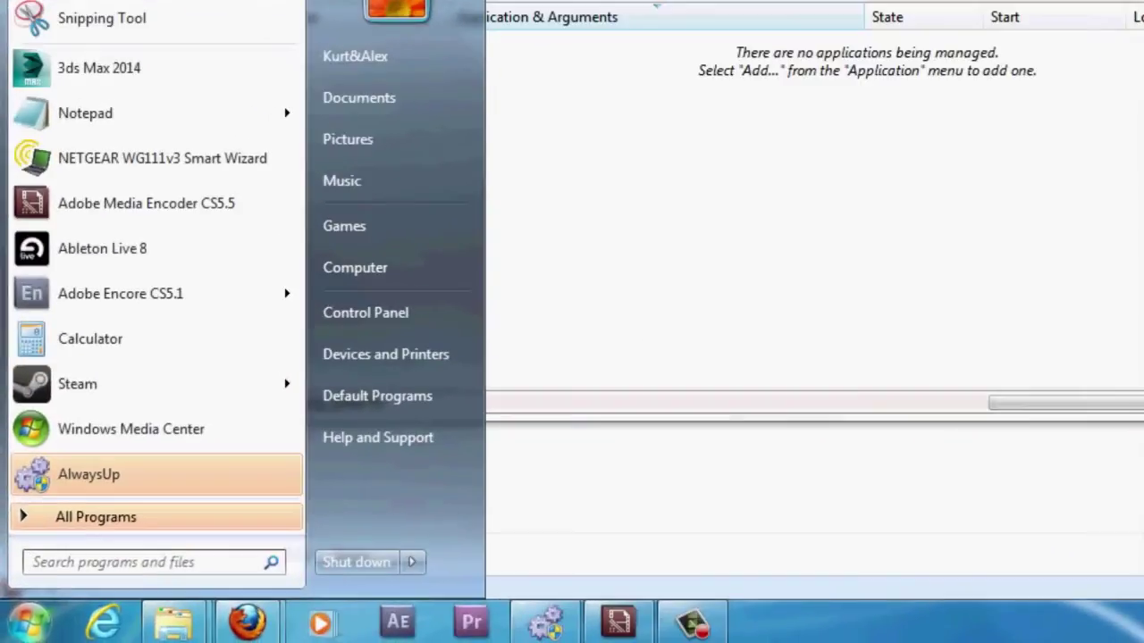
pyautogui.write('always')
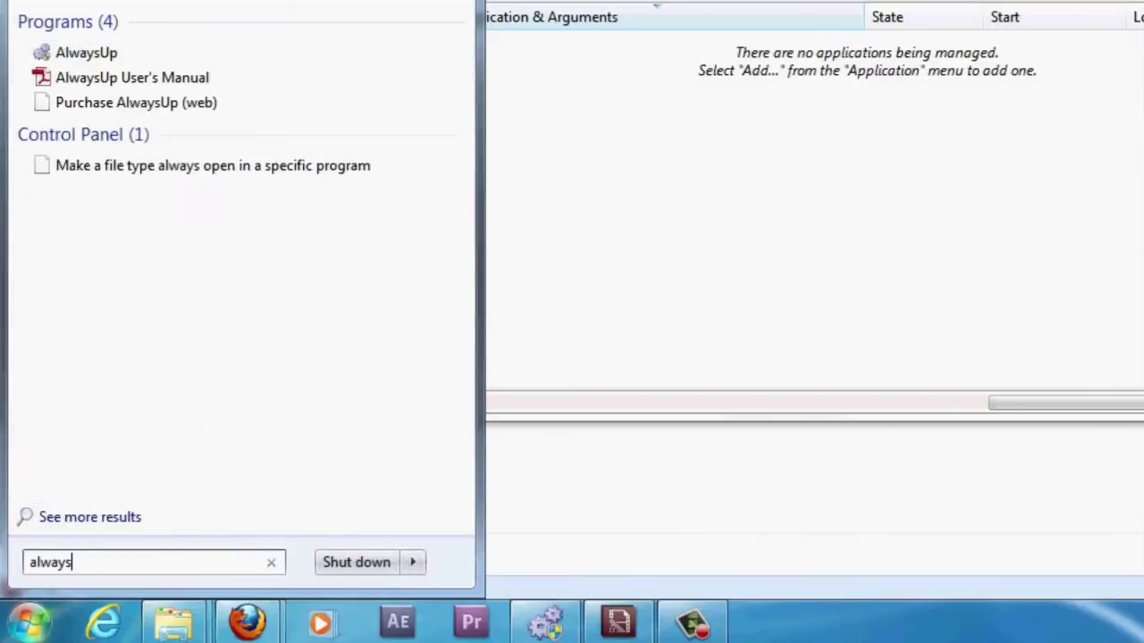
pyautogui.press('Return')
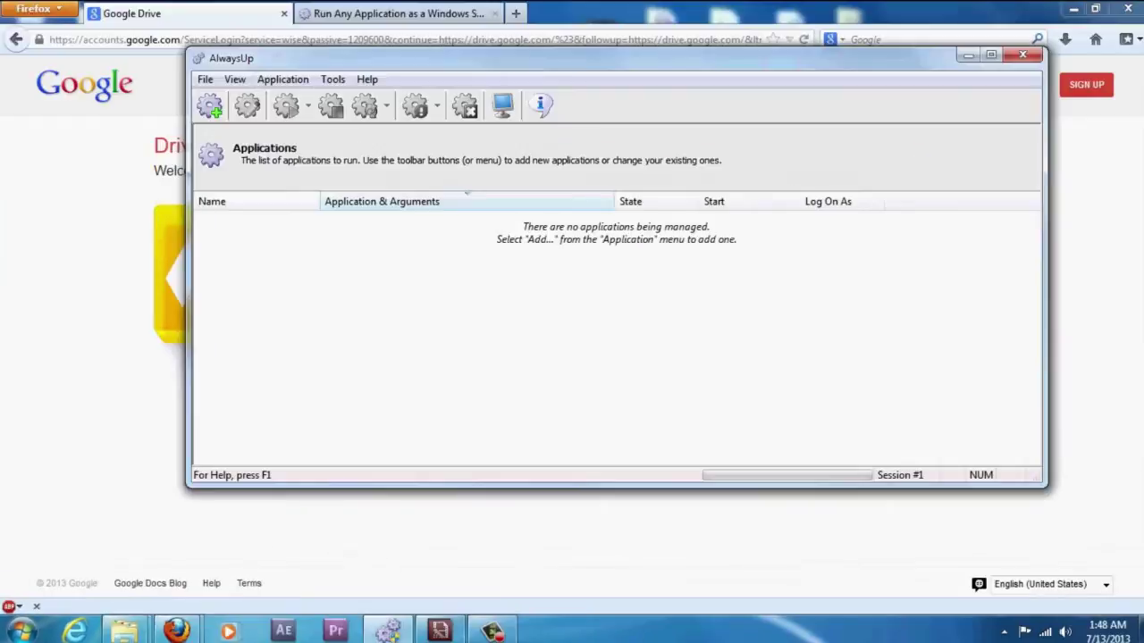
# - Start adding a new application in AlwaysUp and name it "Google Drive"
pyautogui.click(283, 79)
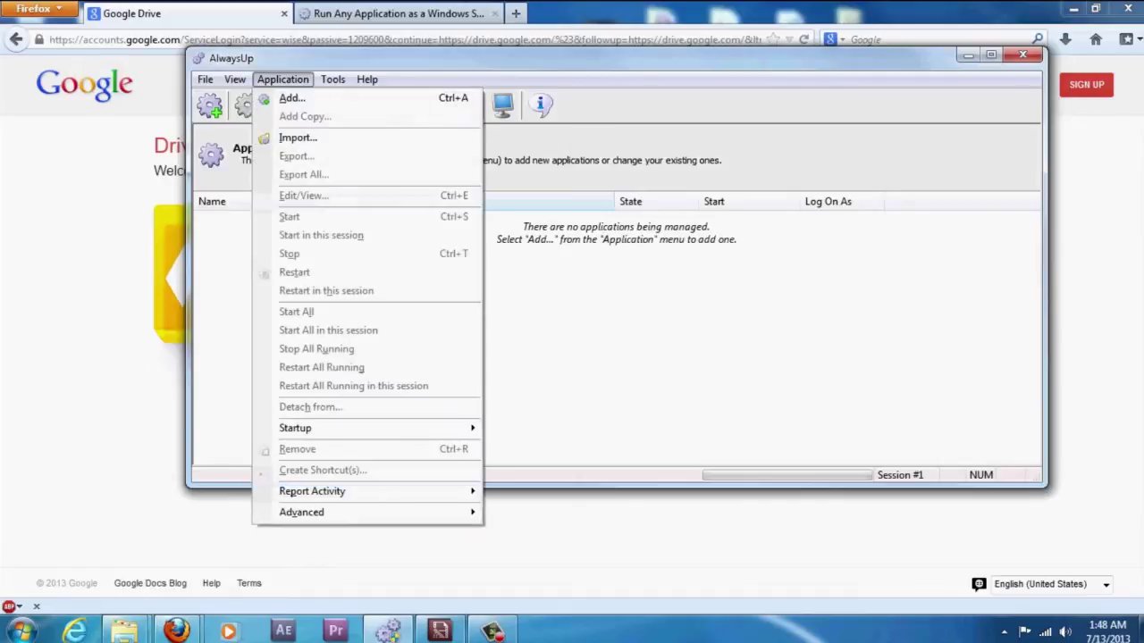
pyautogui.click(291, 97)
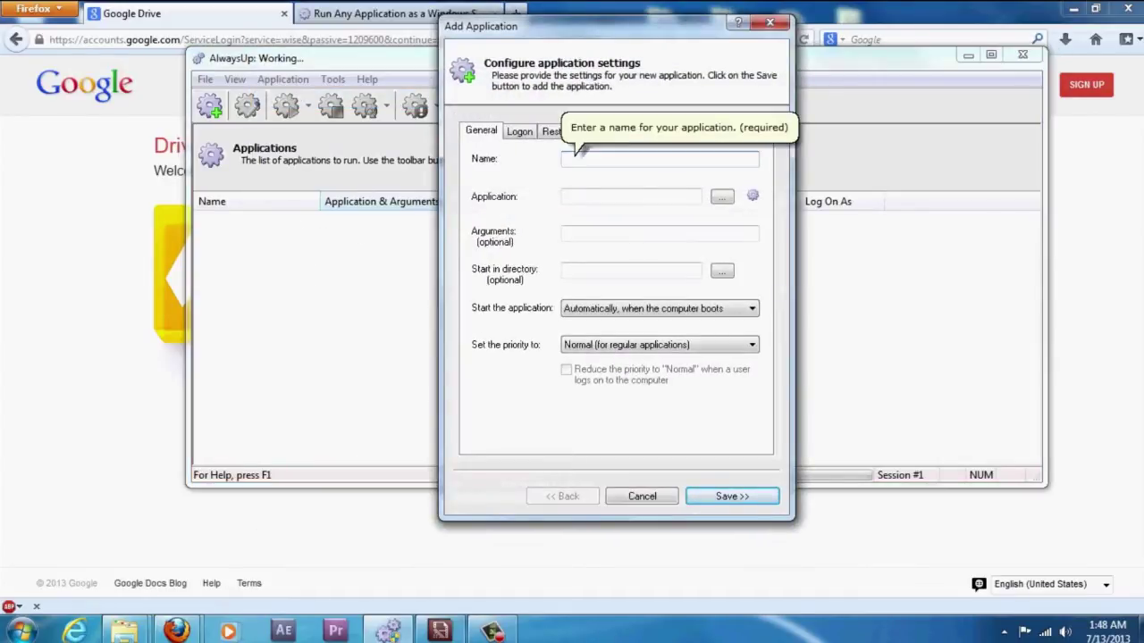
pyautogui.write('Goo')
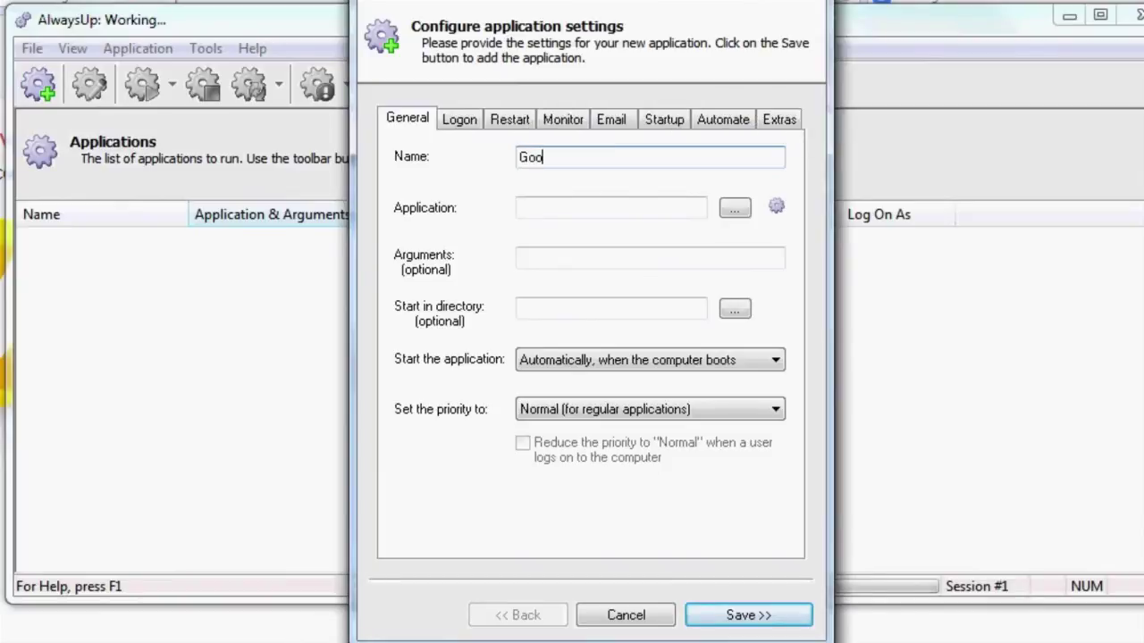
pyautogui.write('gle Drive')
# - Set the application to run to googledrivesync in C:\Program Files (x86)\Google\Drive
pyautogui.click(734, 208)
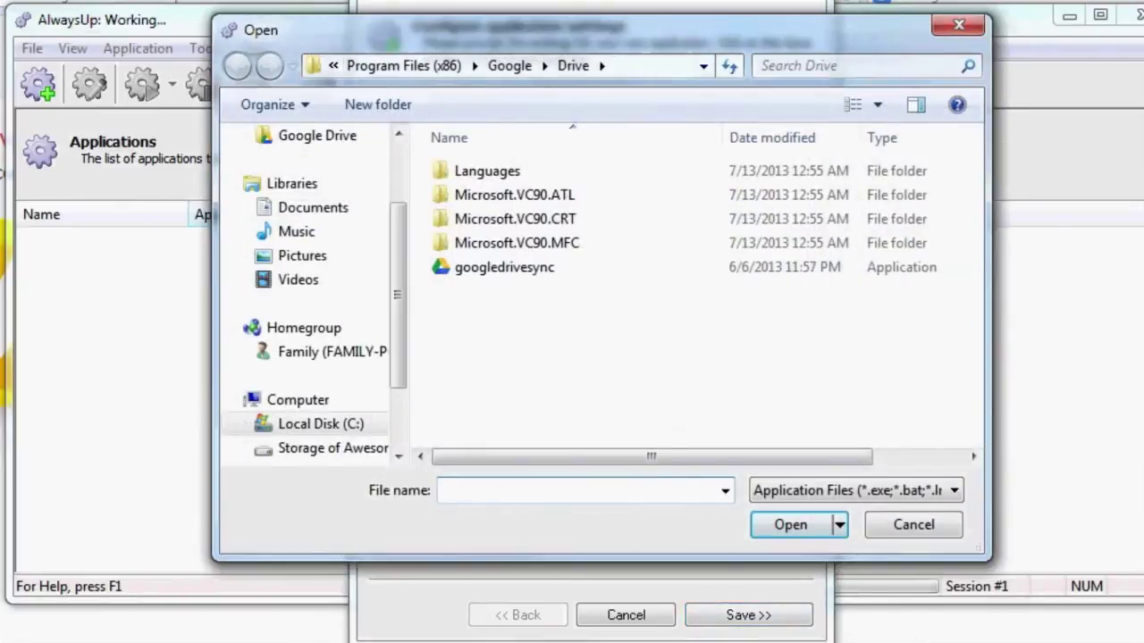
pyautogui.click(662, 65)
pyautogui.click(626, 358)
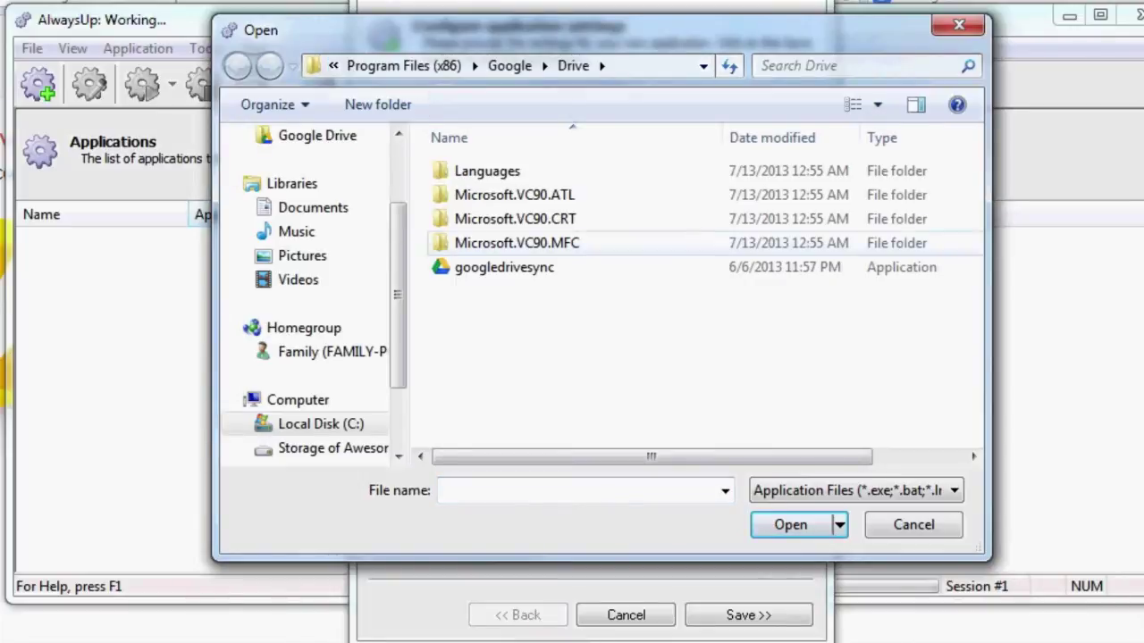
pyautogui.click(333, 66)
pyautogui.click(389, 93)
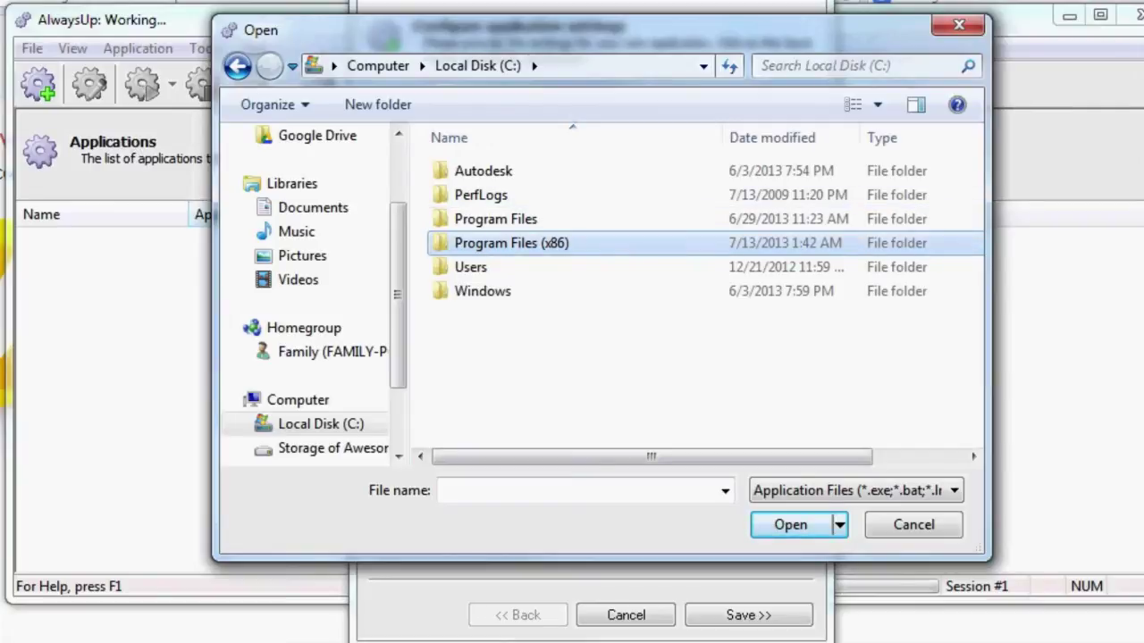
pyautogui.doubleClick(511, 243)
pyautogui.scroll(-2, 519, 336)
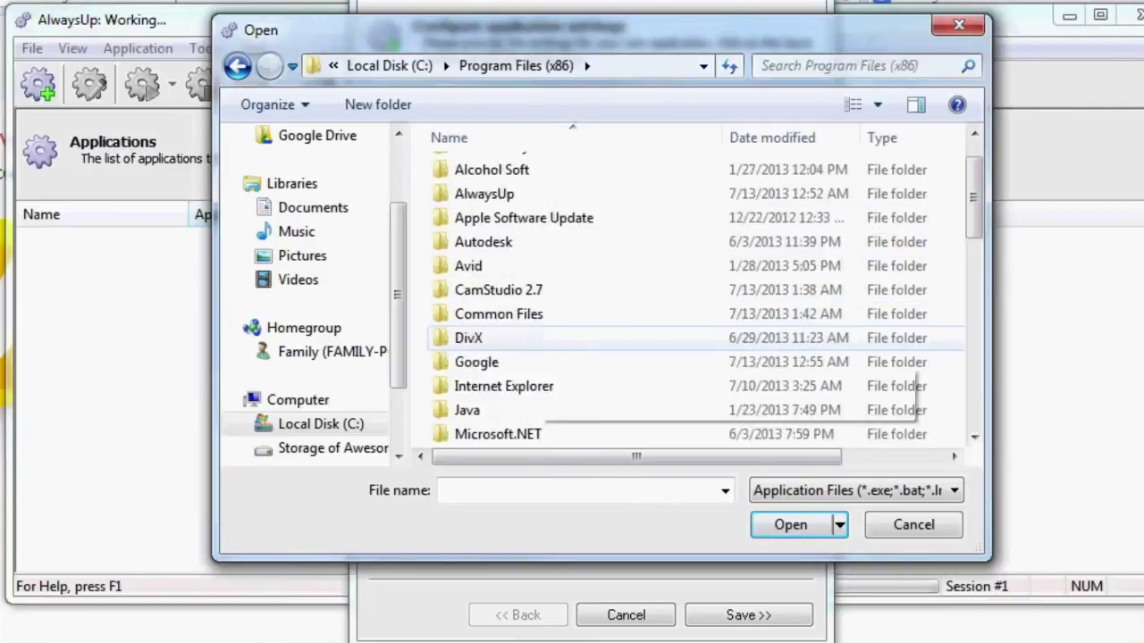
pyautogui.doubleClick(476, 289)
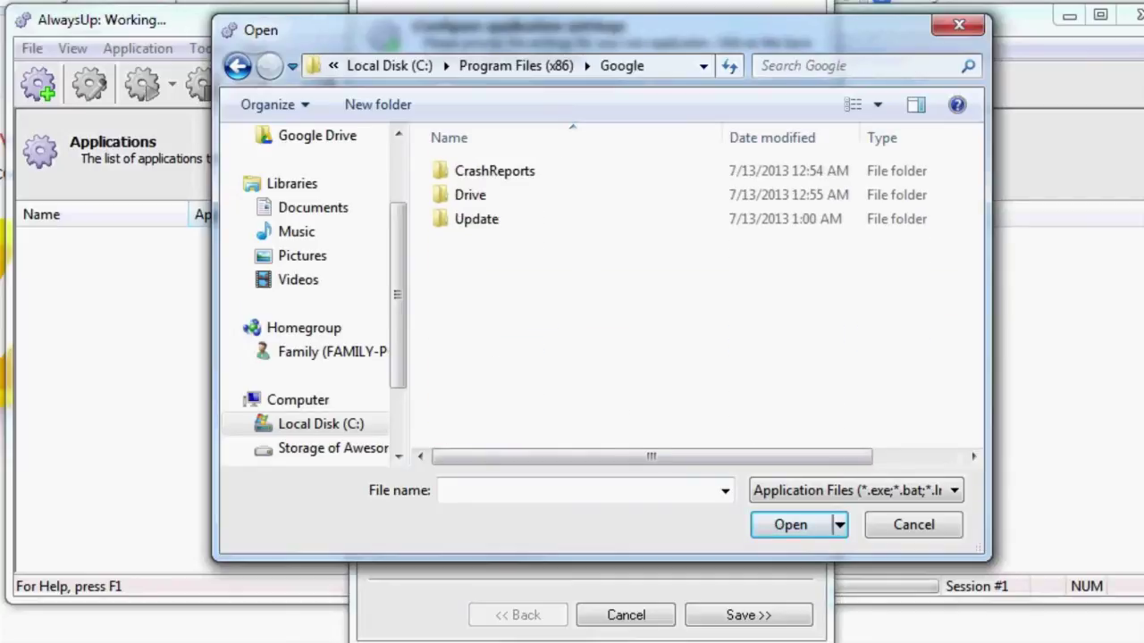
pyautogui.doubleClick(470, 195)
pyautogui.click(504, 267)
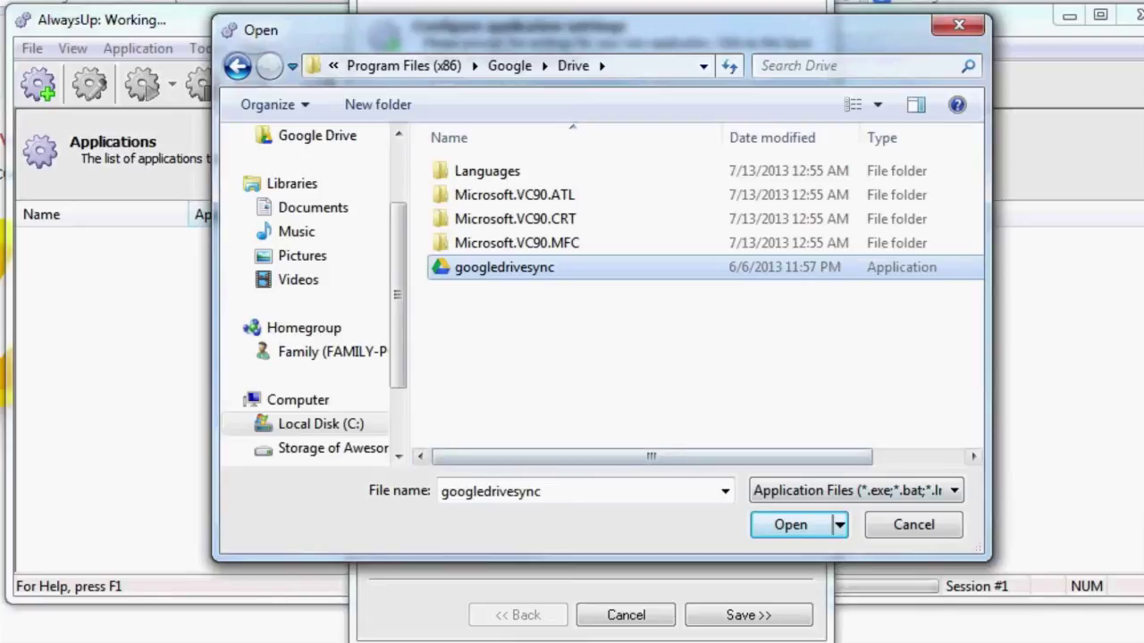
pyautogui.press('Return')
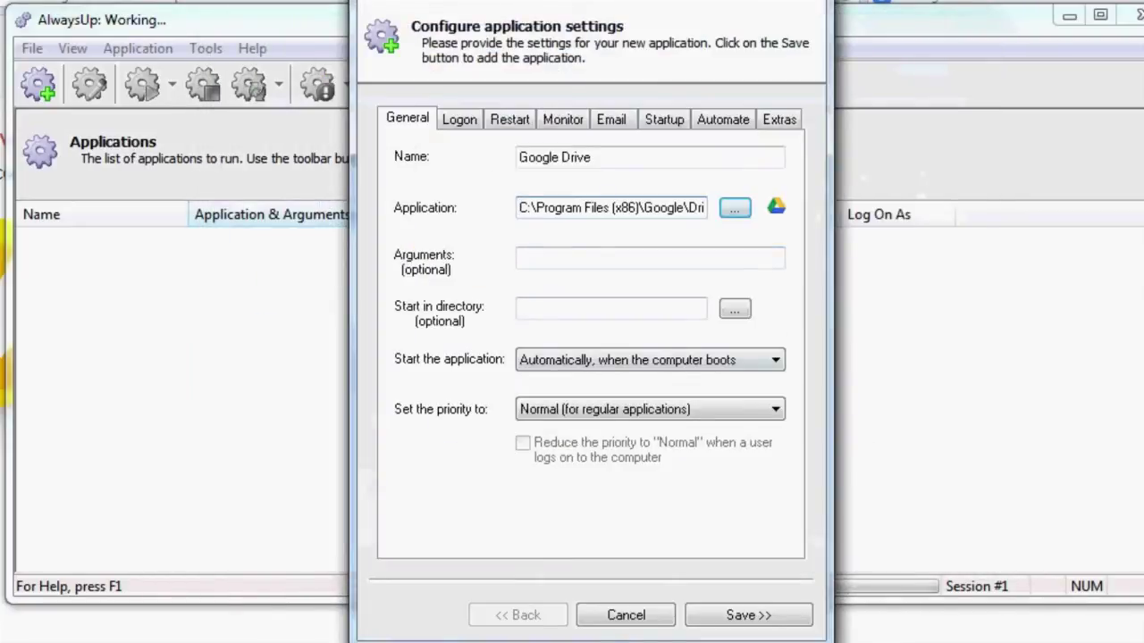
# - Set the application's arguments to "/autostart --noshow_confirmation_dialog_on_delete"
pyautogui.click(572, 259)
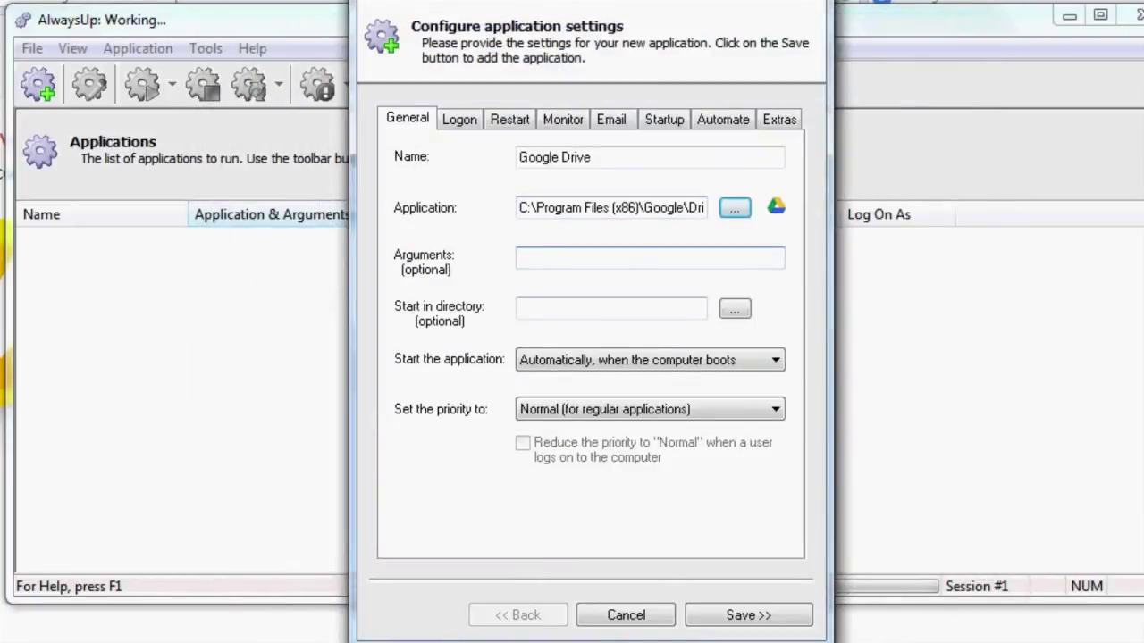
pyautogui.write('/autosta')
pyautogui.write('rt')
pyautogui.write('--noshow_confirmation_dialog_on_delete')
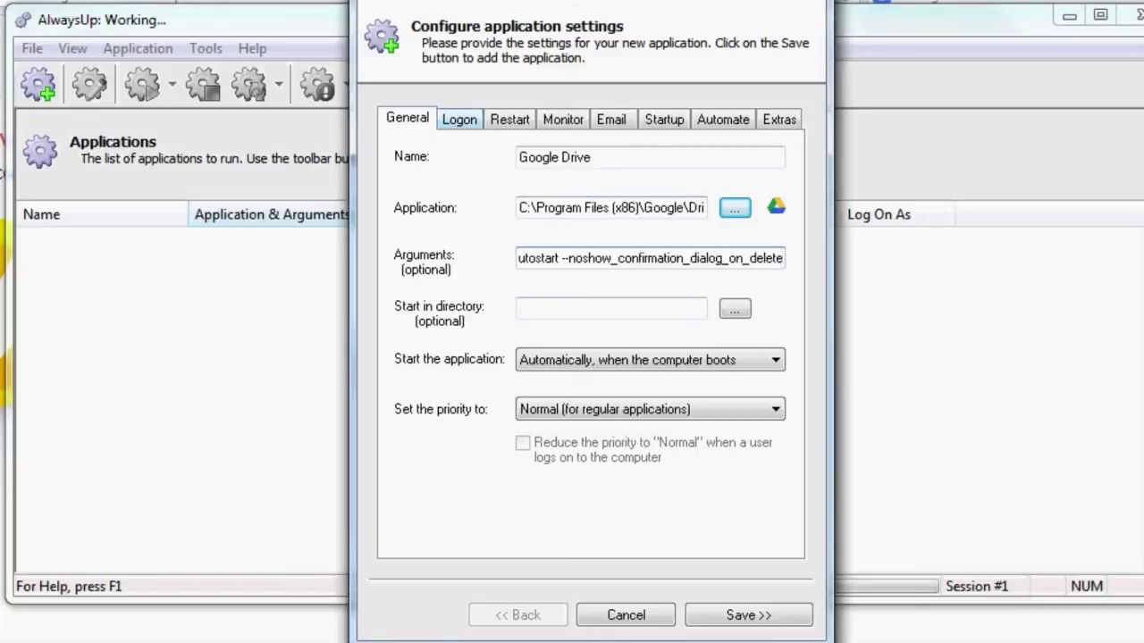
# - Enable running the application under a specific account instead of Local System, and look up the Windows user name in the Computer window's location list
pyautogui.hotkey('ctrl', 'Tab')
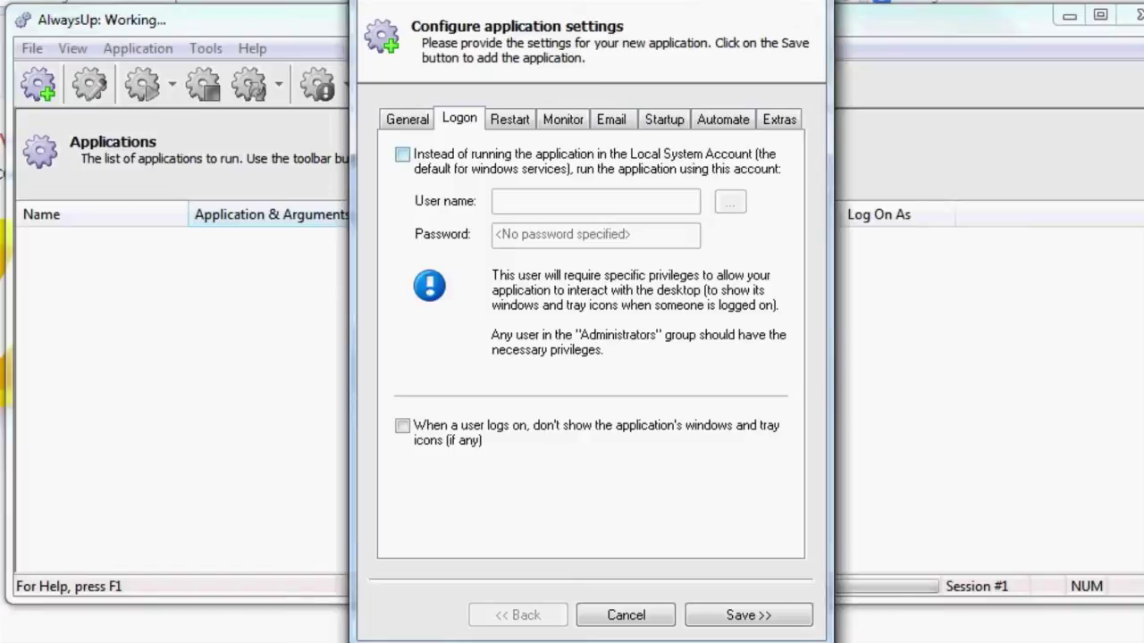
pyautogui.click(403, 154)
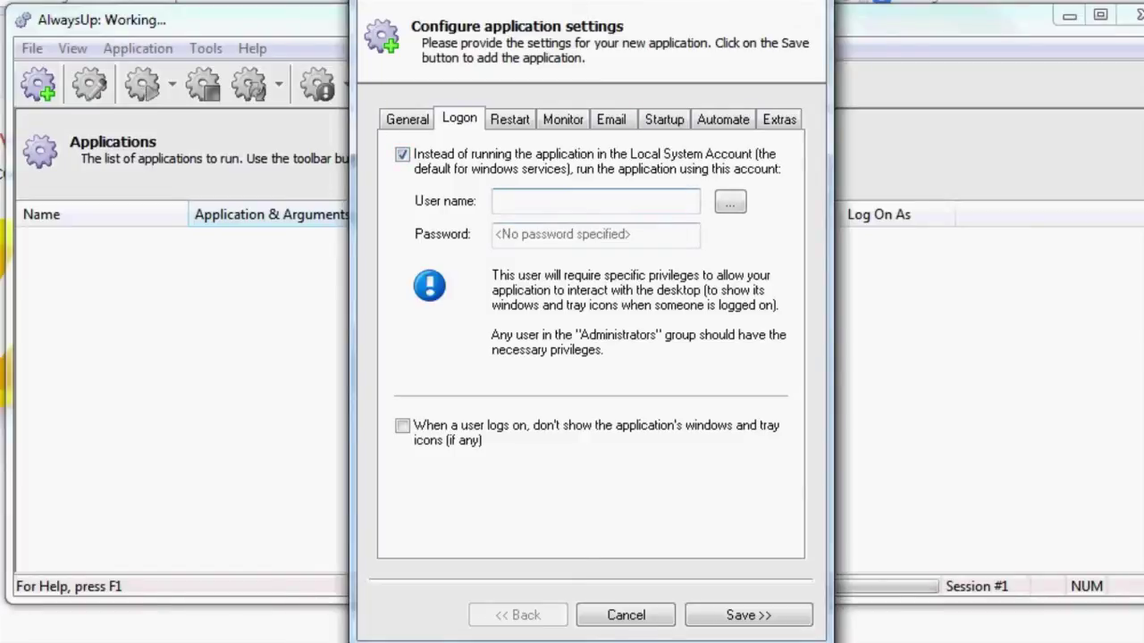
pyautogui.click(20, 642)
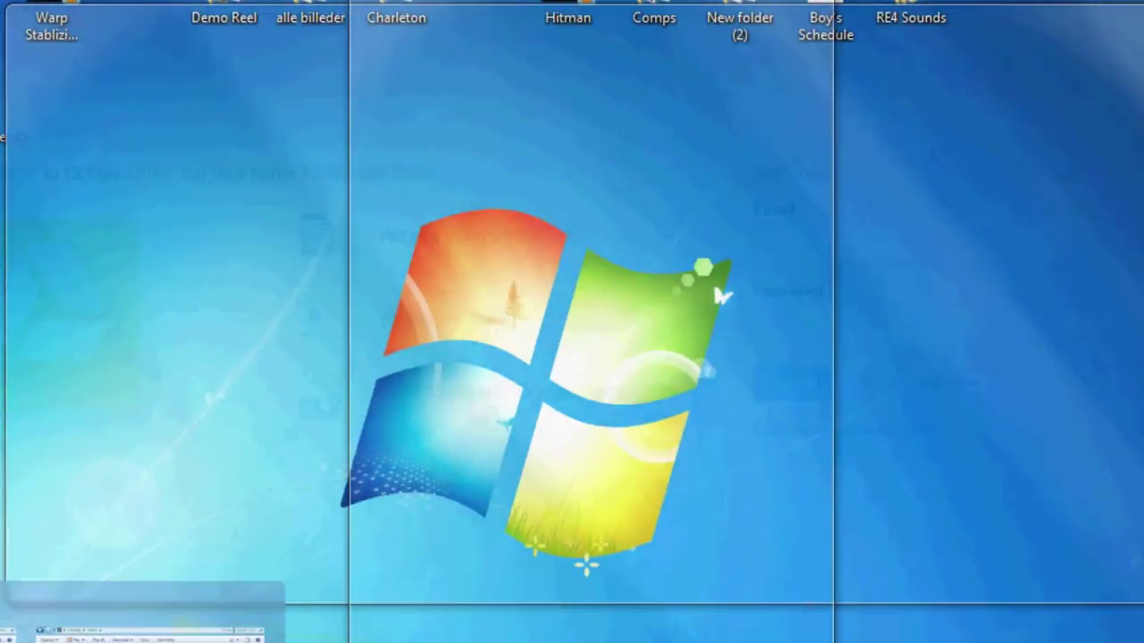
pyautogui.click(2, 642)
pyautogui.click(98, 456)
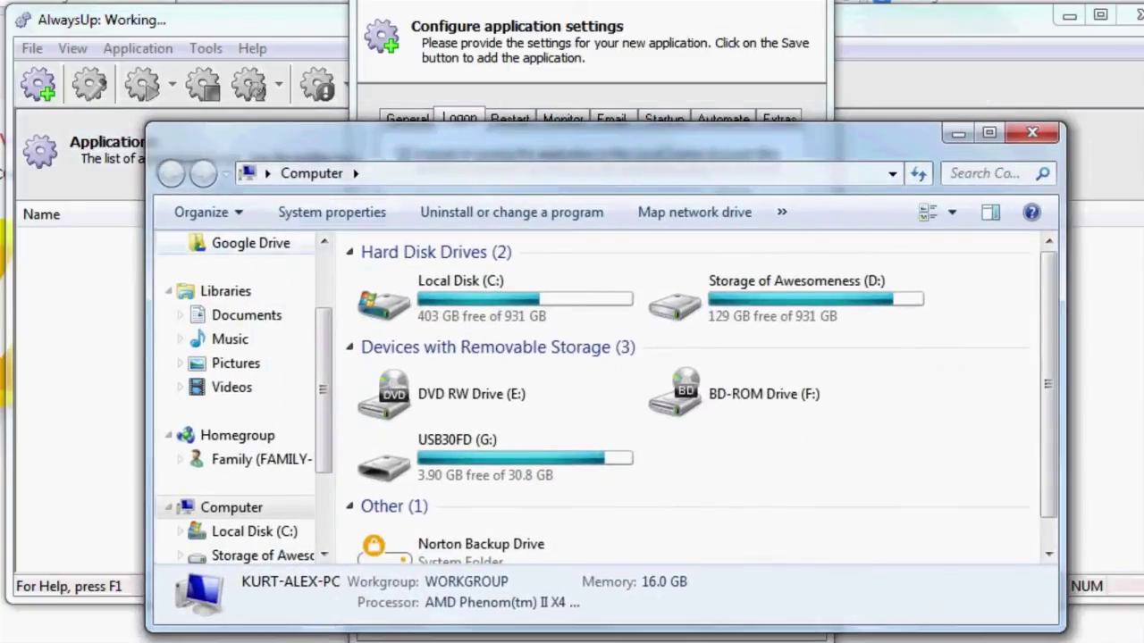
pyautogui.click(266, 173)
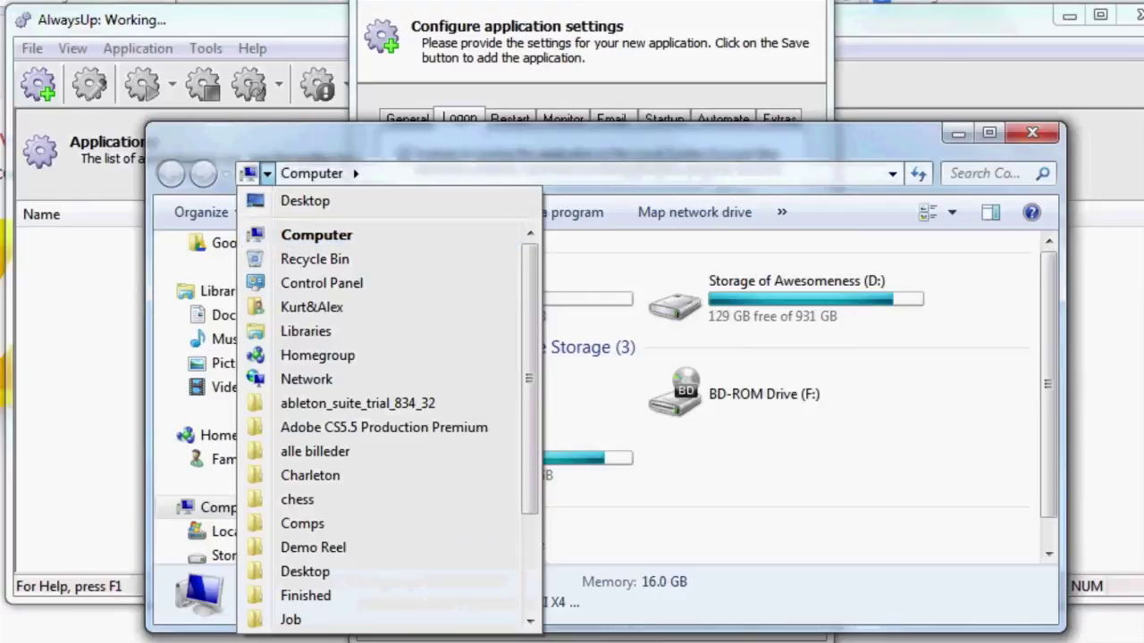
pyautogui.click(1032, 133)
# - Enter the Windows account's user name and password as the application's logon credentials
pyautogui.write('Kurt&Alex')
pyautogui.press('Tab')
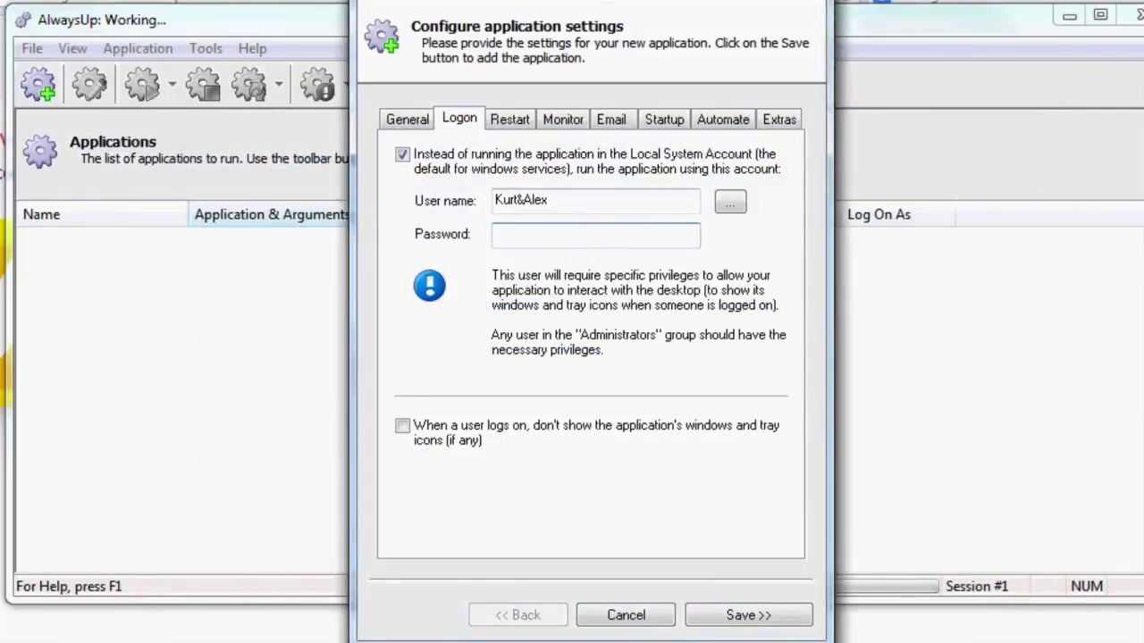
pyautogui.write('********')
# - Ensure that the Windows networking components have started before the application runs, and save the new Google Drive entry
pyautogui.click(664, 119)
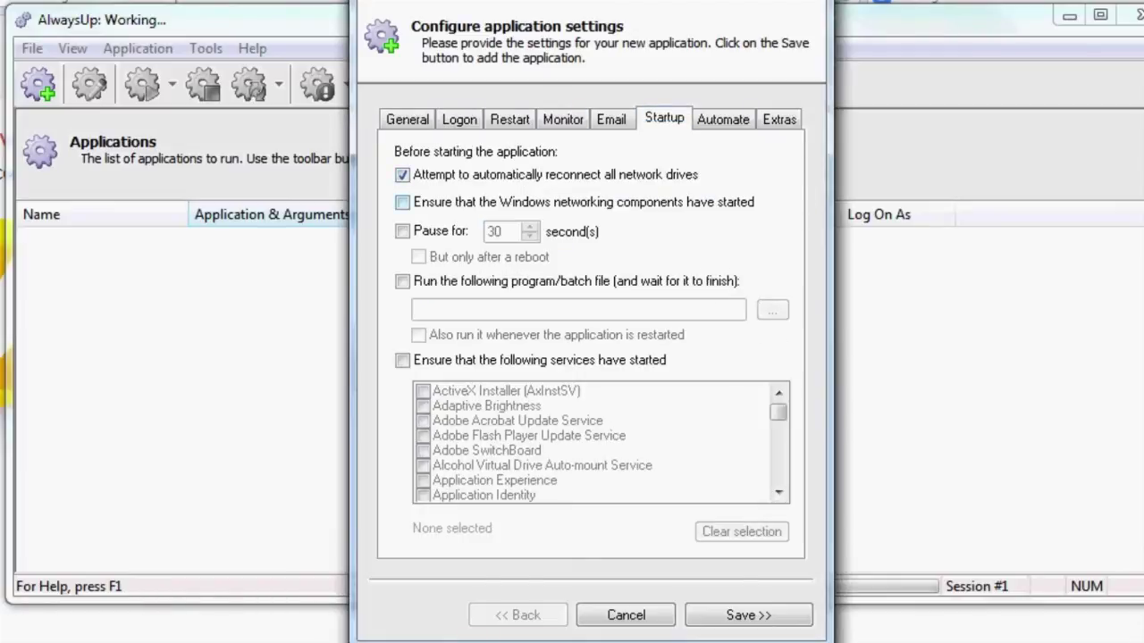
pyautogui.click(403, 202)
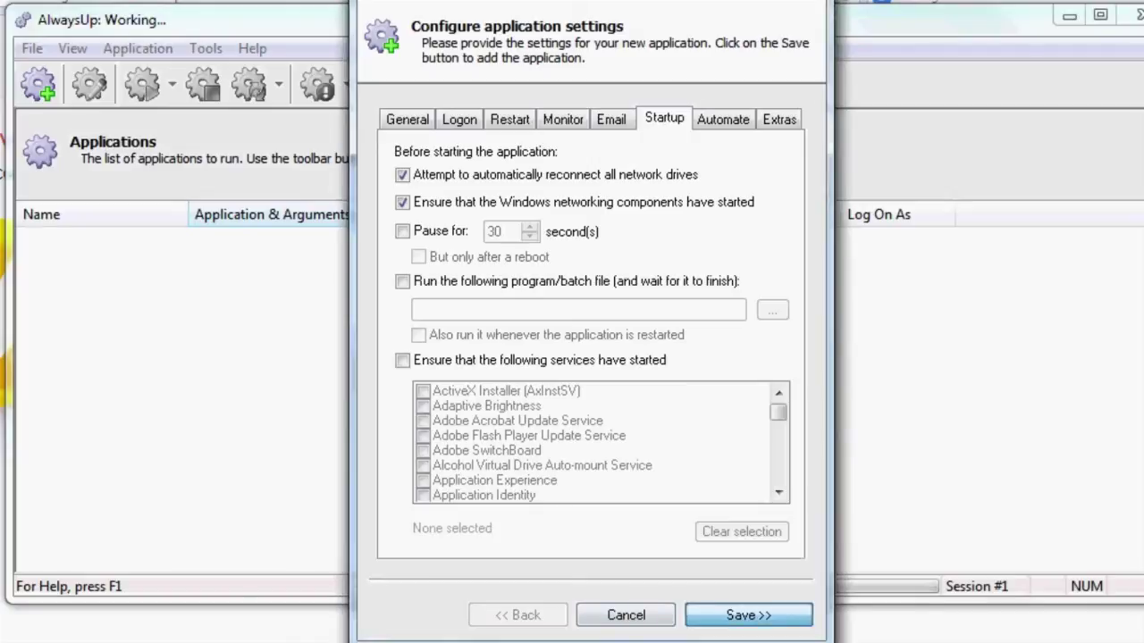
pyautogui.click(749, 615)
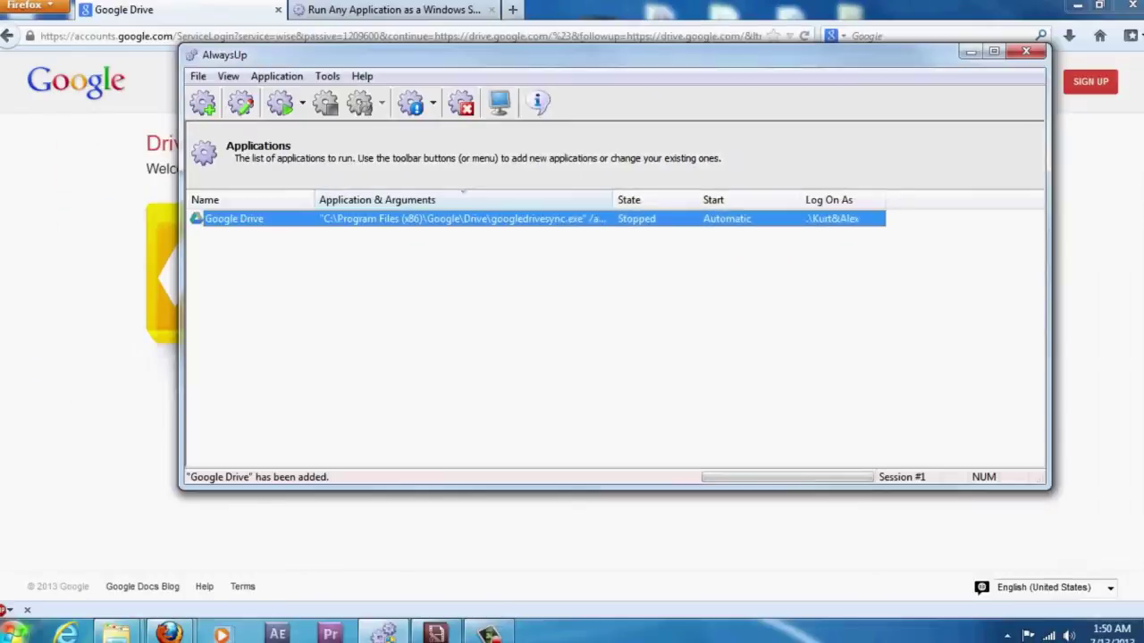
# - Search the installed programs for "google" and launch Google Drive
pyautogui.press('super')
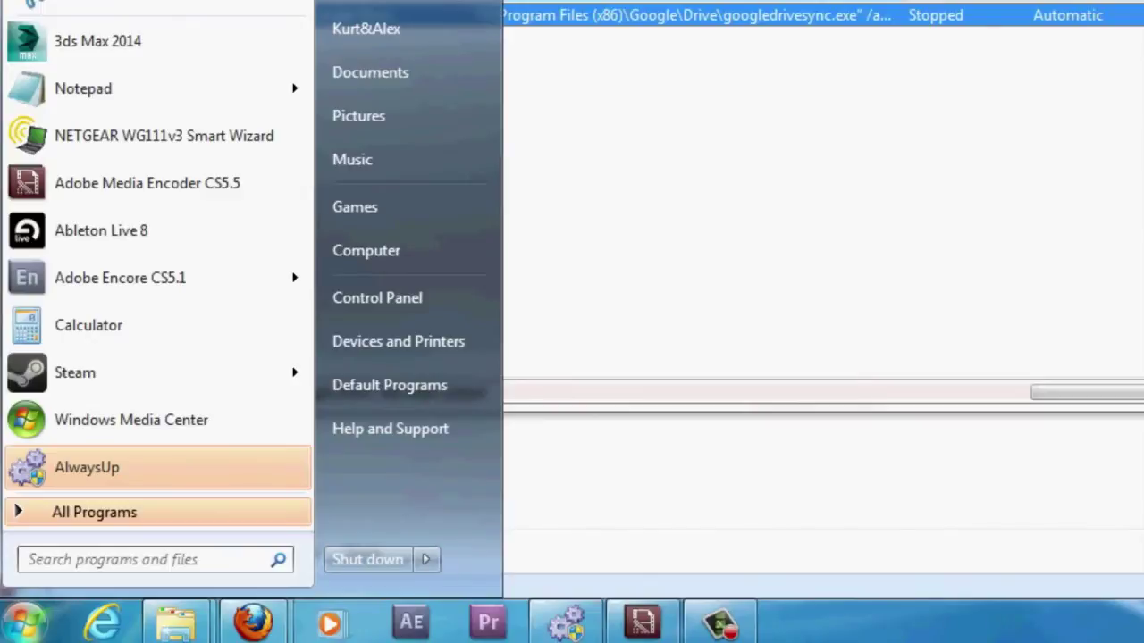
pyautogui.write('google')
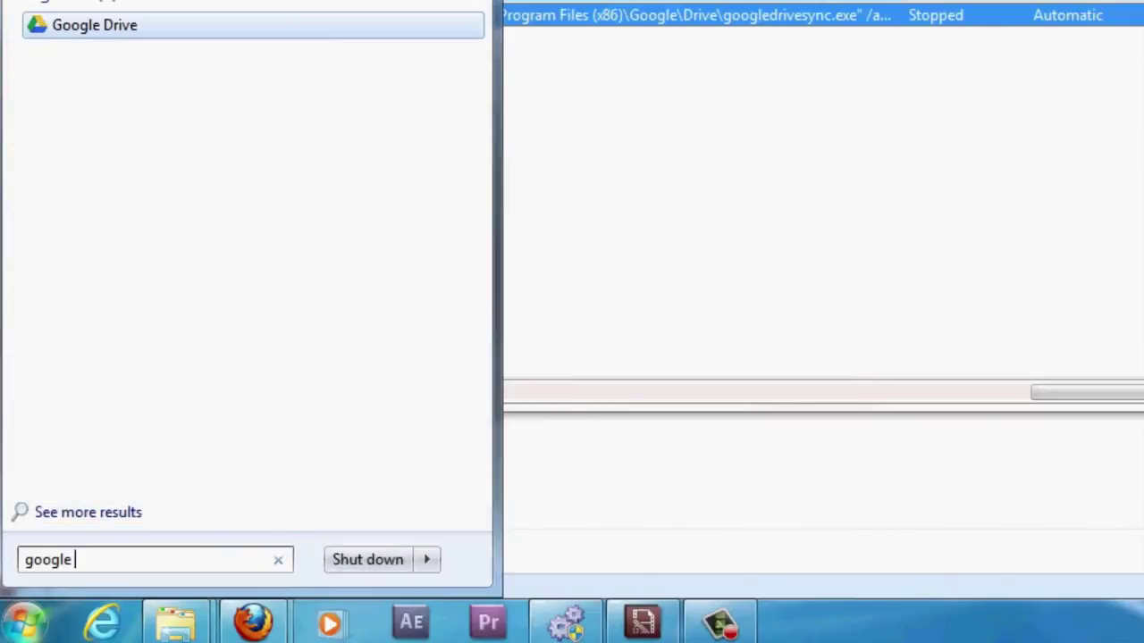
pyautogui.press('Escape')
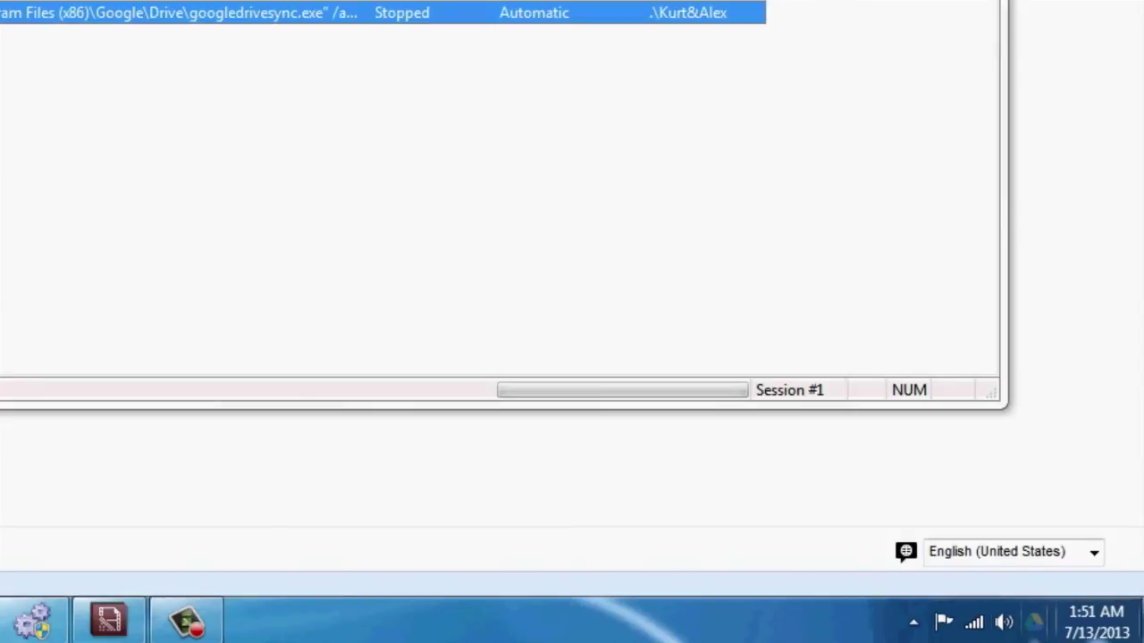
# - In Google Drive's preferences, turn off starting automatically with the computer and apply the changes
pyautogui.click(1033, 623)
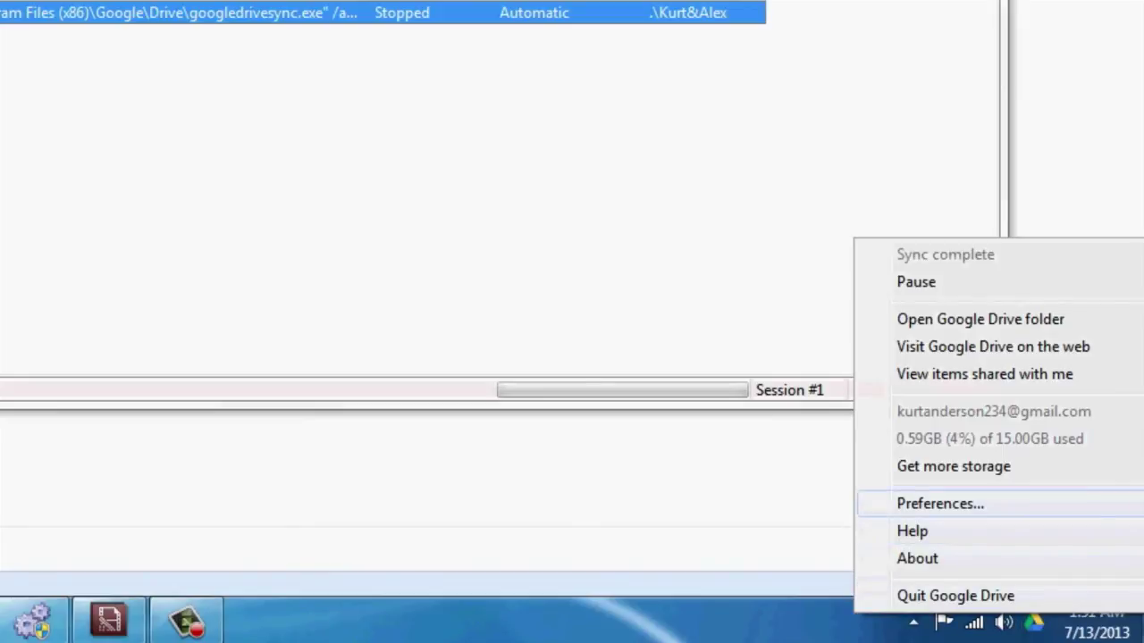
pyautogui.click(940, 503)
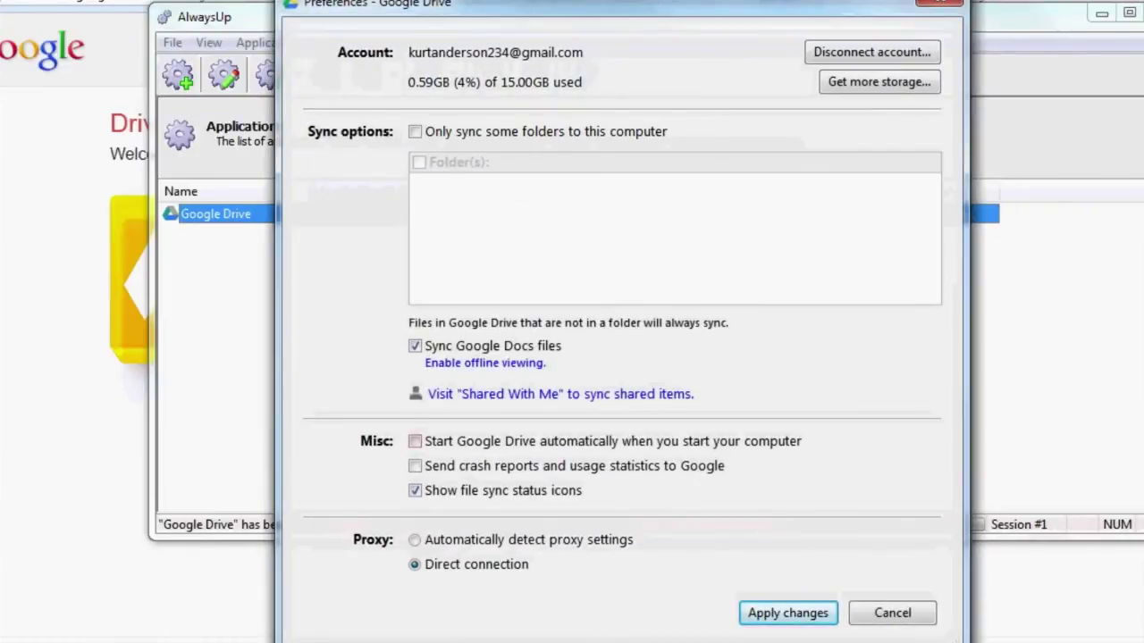
pyautogui.click(415, 441)
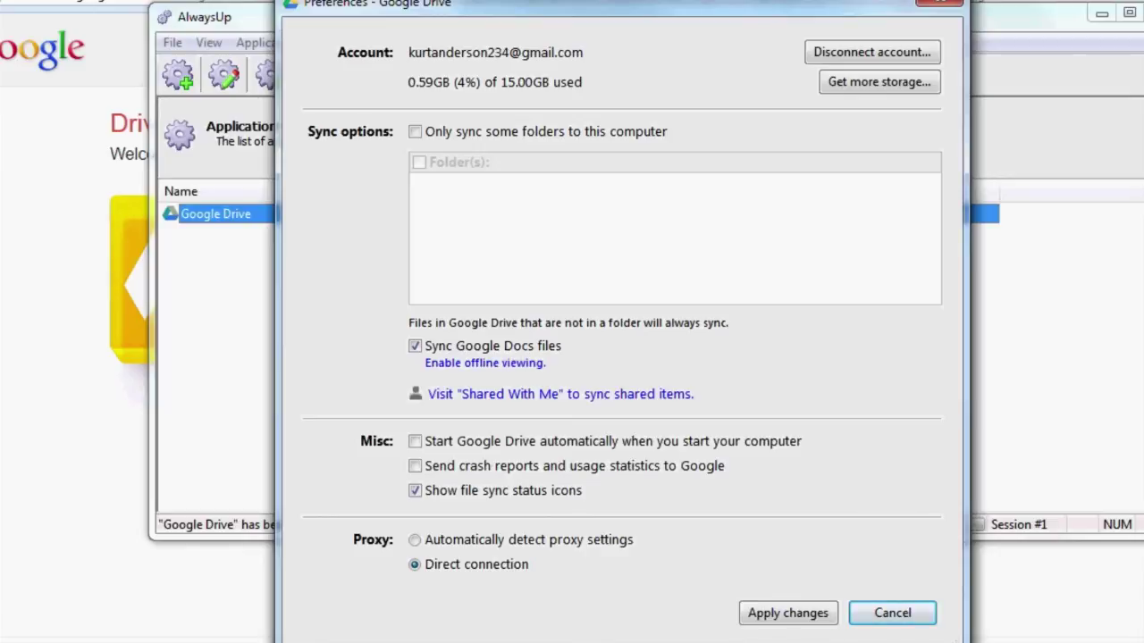
pyautogui.click(788, 613)
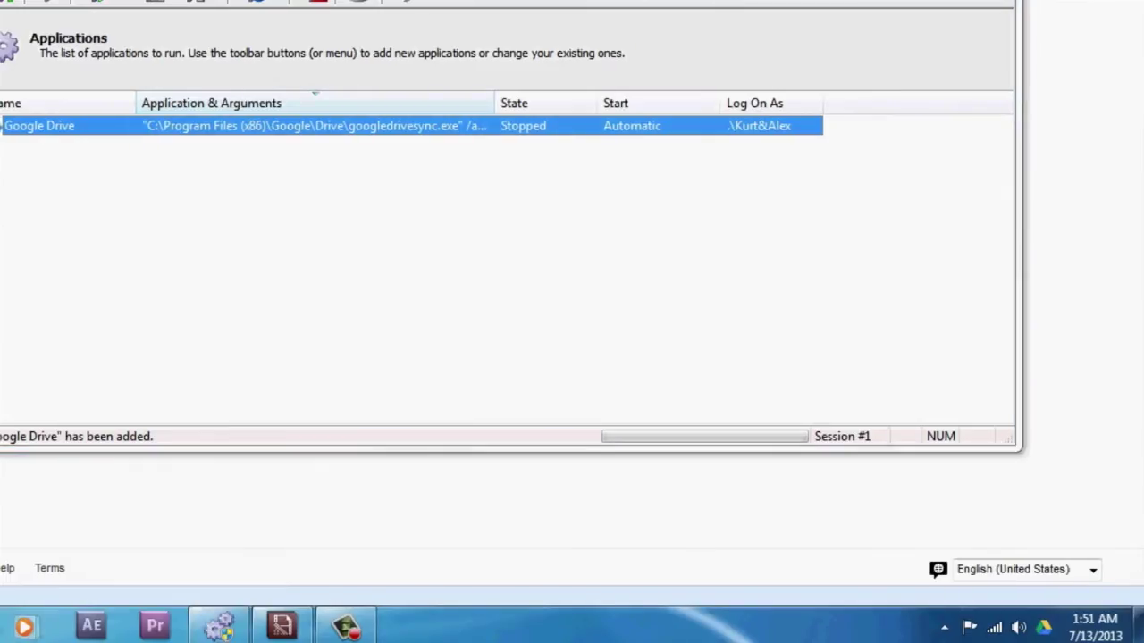
# - Quit the separately running Google Drive instance and start the Google Drive entry in AlwaysUp
pyautogui.rightClick(1044, 628)
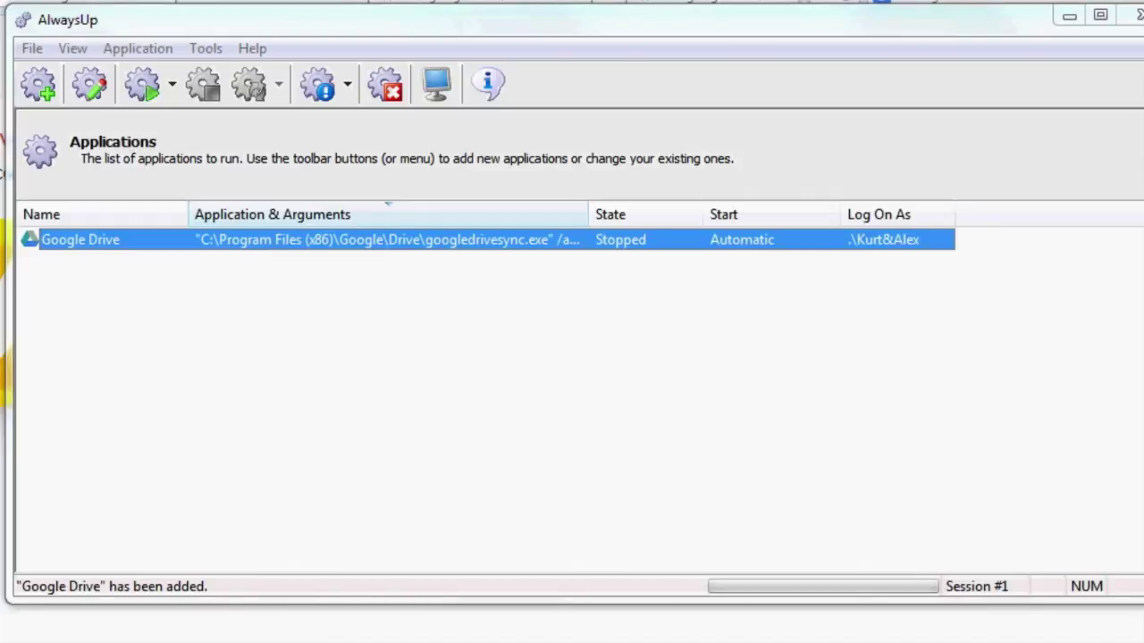
pyautogui.hotkey('alt', 'a')
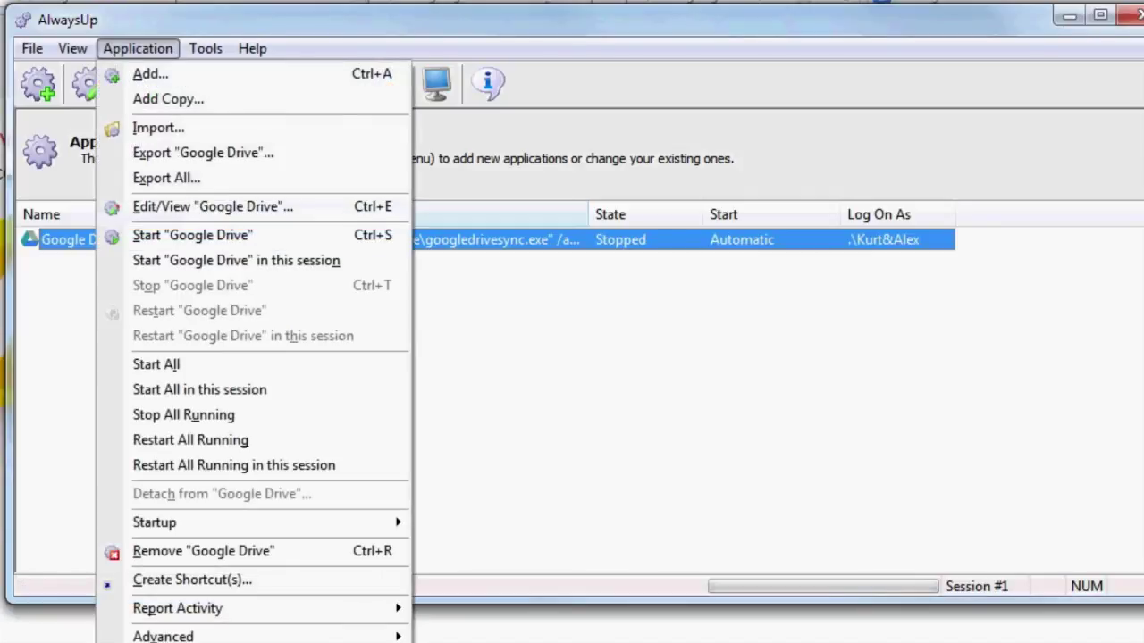
pyautogui.press('s')
pyautogui.press('Return')
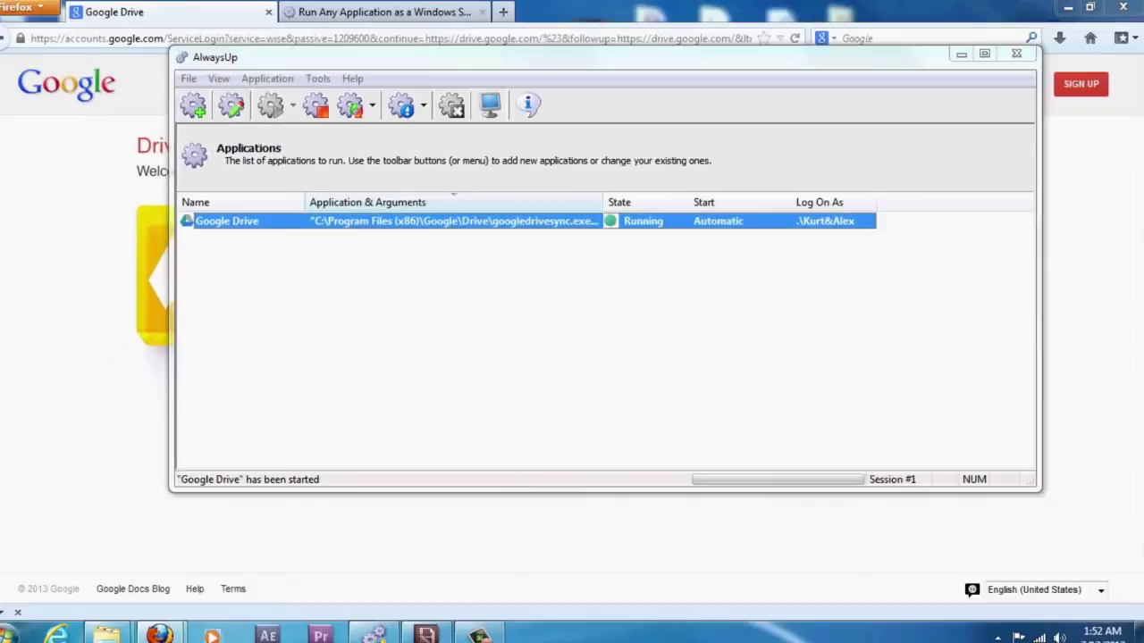
# - Switch to Firefox and, from the Core Technologies AlwaysUp product page, open the guide for running Google Drive as a Windows service
pyautogui.click(384, 11)
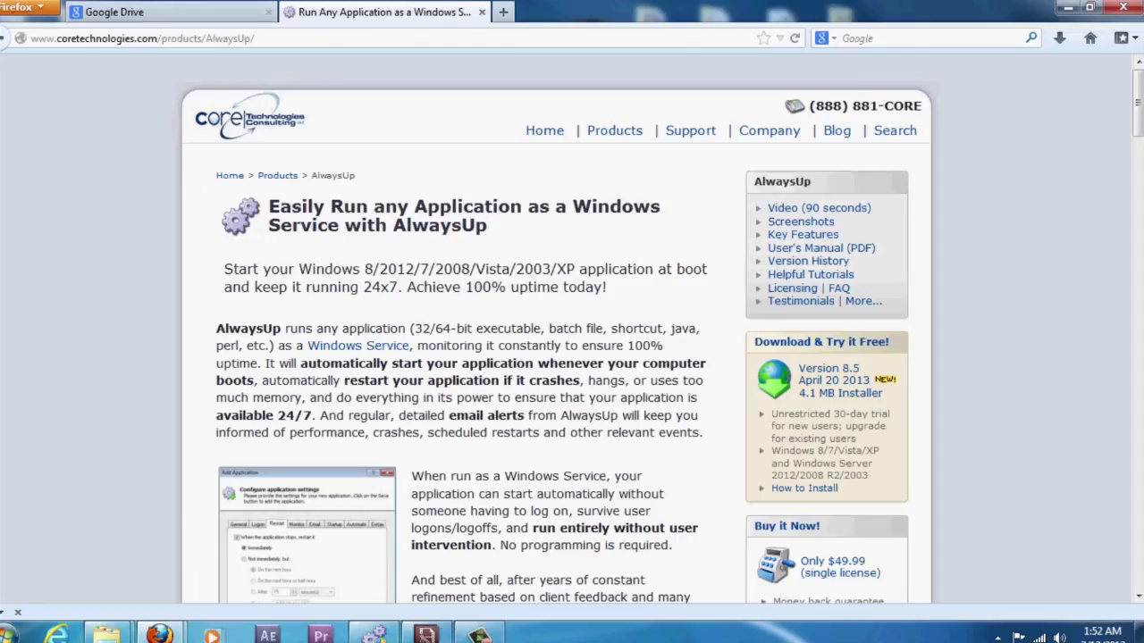
pyautogui.scroll(-2, 614, 268)
pyautogui.scroll(2, 614, 268)
pyautogui.click(614, 131)
pyautogui.click(301, 304)
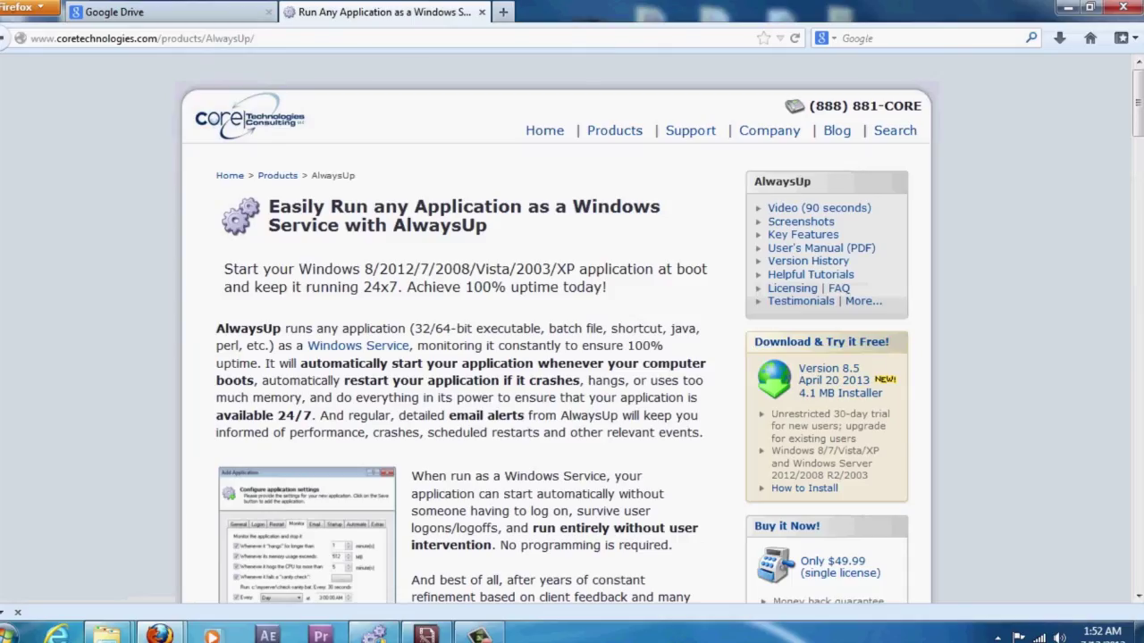
pyautogui.scroll(-15, 554, 340)
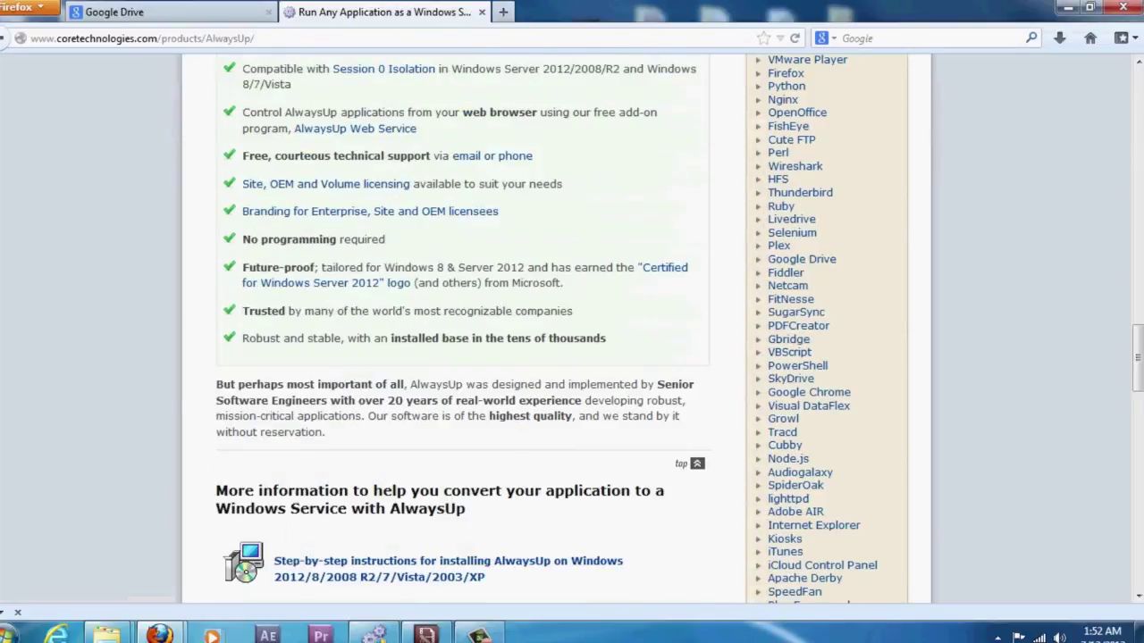
pyautogui.click(802, 259)
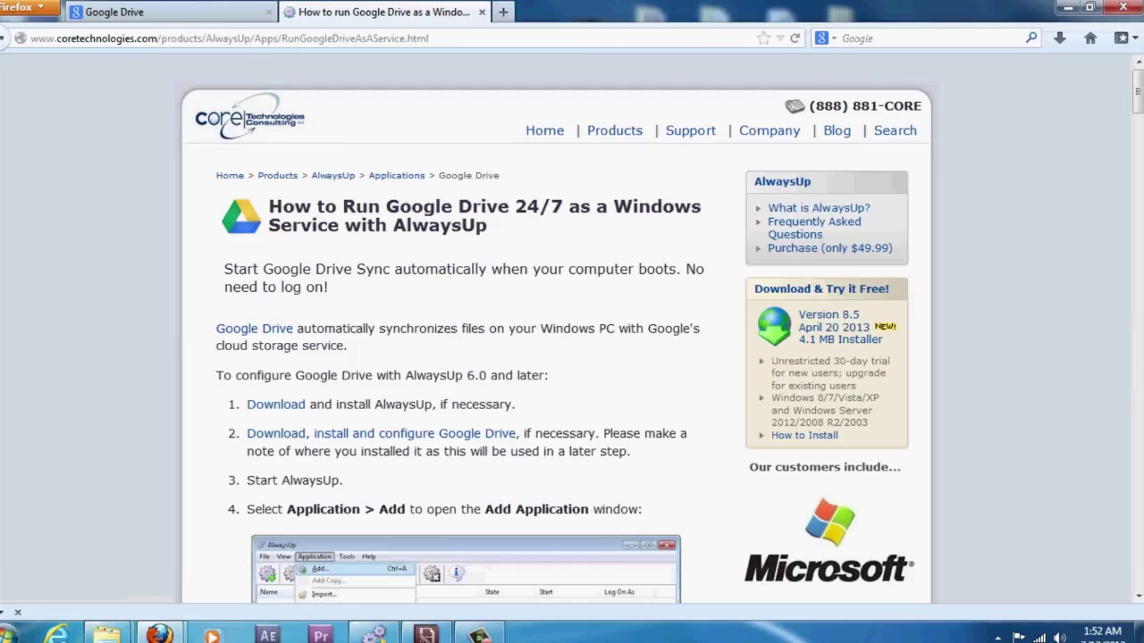